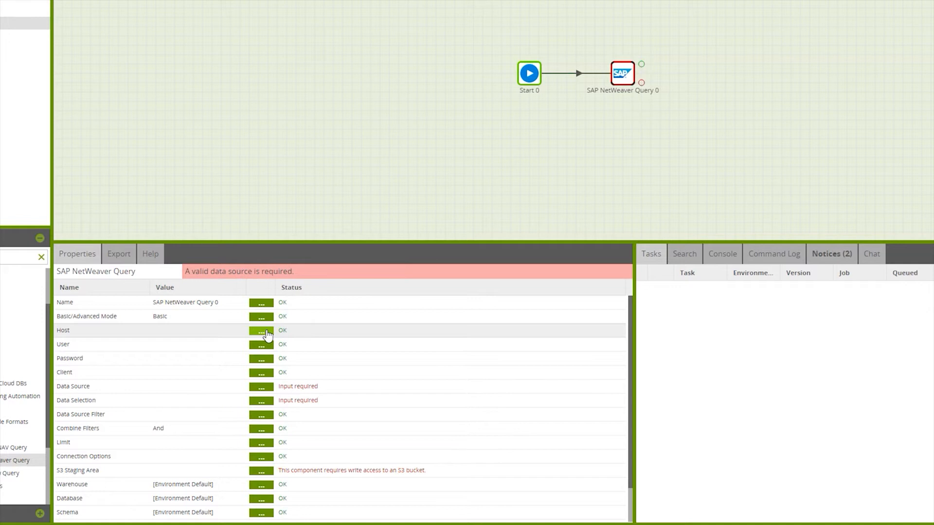
- Paste the SAP server's address as the query component's host and set its user to DEVELOPER
left_click(262, 332)
key("ctrl+v")
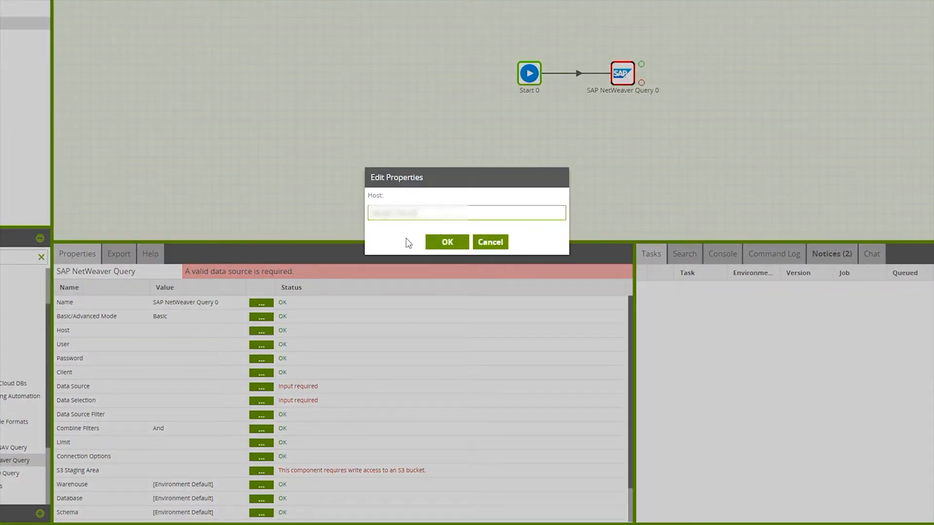
left_click(450, 248)
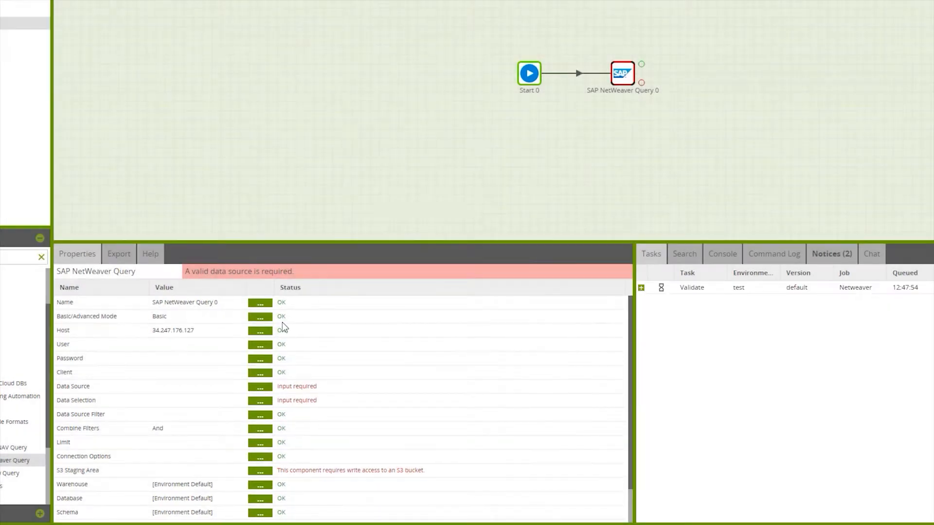
left_click(253, 346)
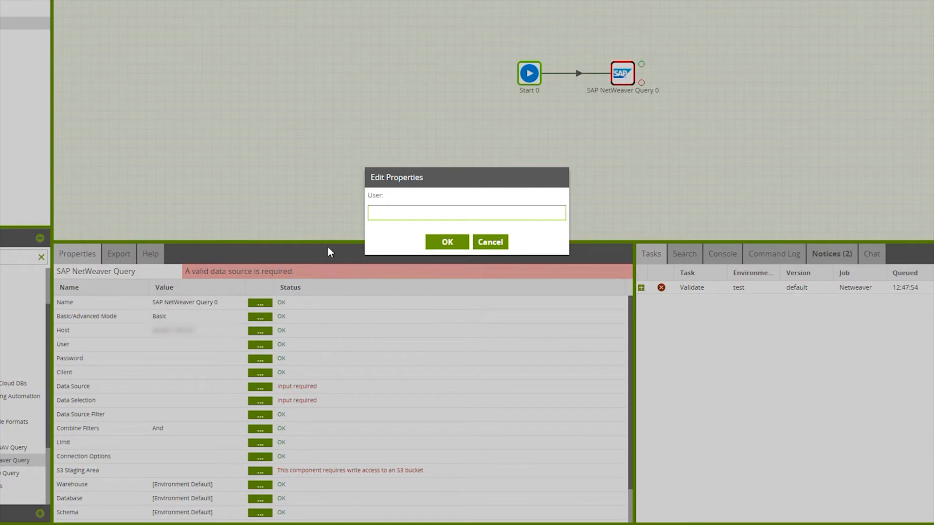
type("DEVELOPER")
left_click(446, 242)
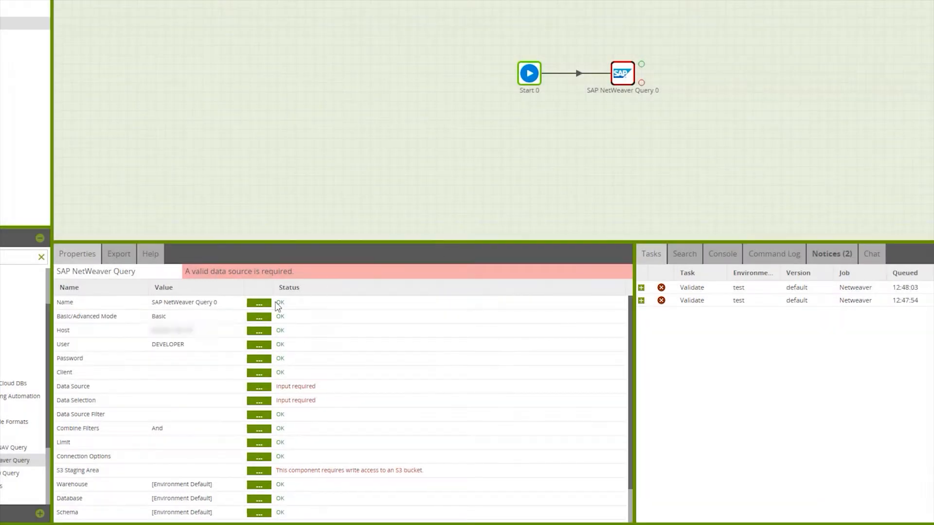
- Enter the SAP account password for the query component, storing it in the component rather than the password manager
left_click(259, 360)
left_click(357, 250)
left_click(387, 254)
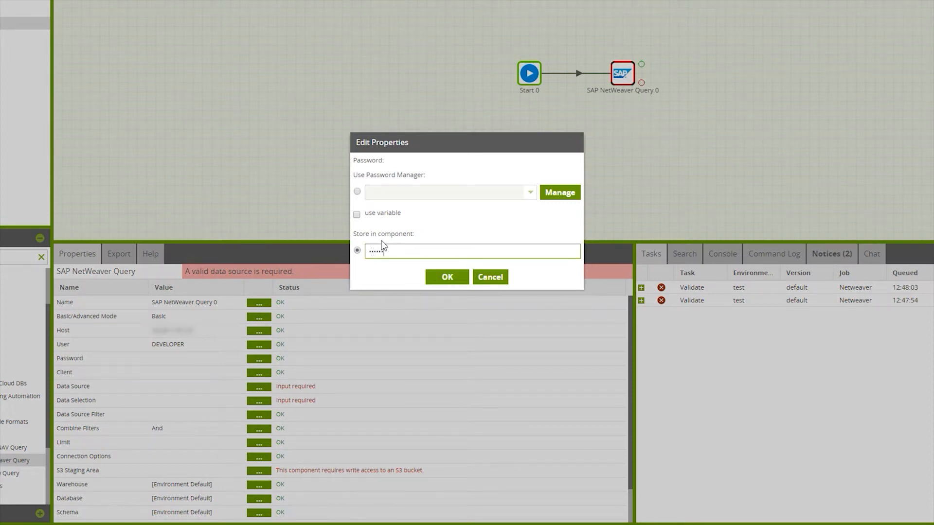
left_click(447, 277)
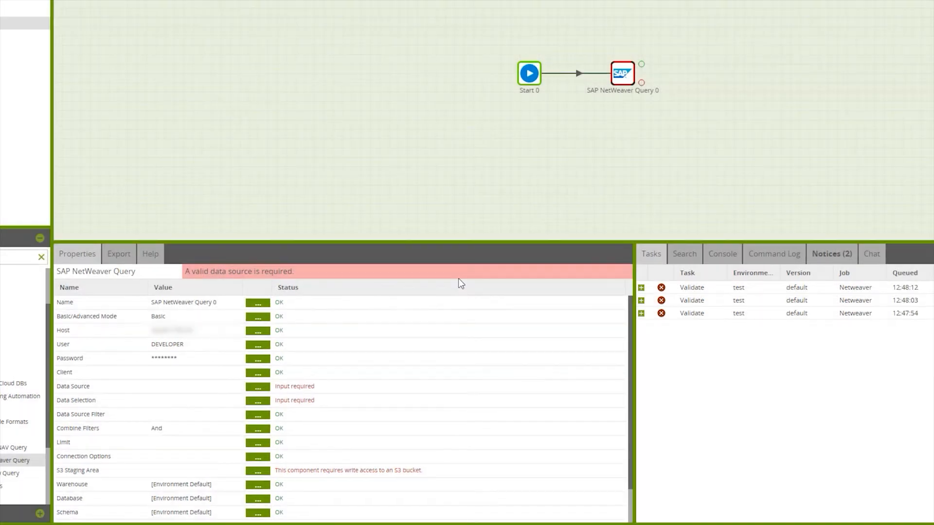
- Set the SAP NetWeaver Query component's client to 001
left_click(259, 372)
type("001")
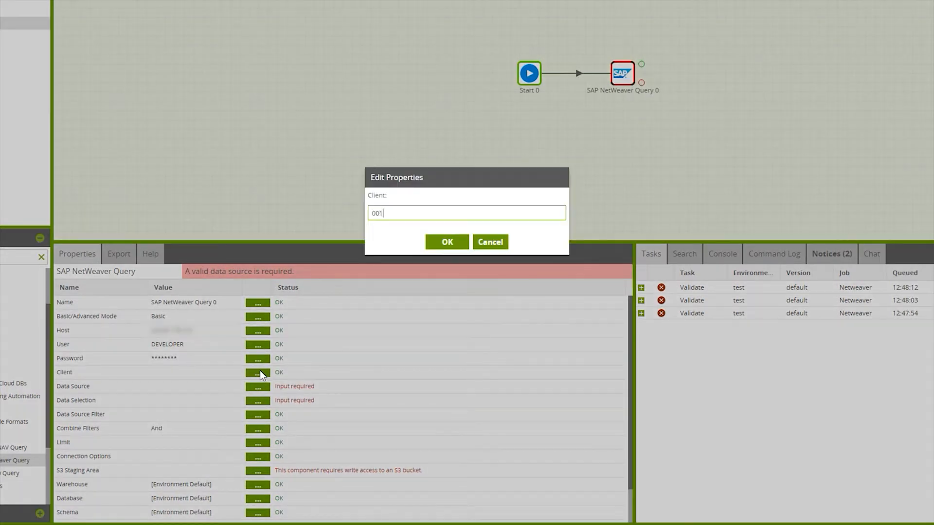
left_click(446, 242)
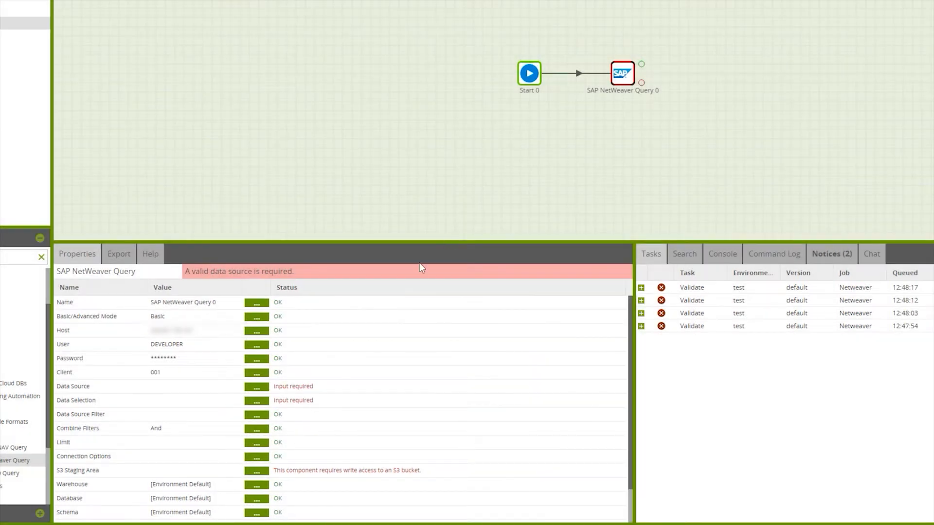
- Look over the documentation on adding new SAP data sources and choose SearchFunctions as the query's data source
left_click(263, 390)
left_click(456, 204)
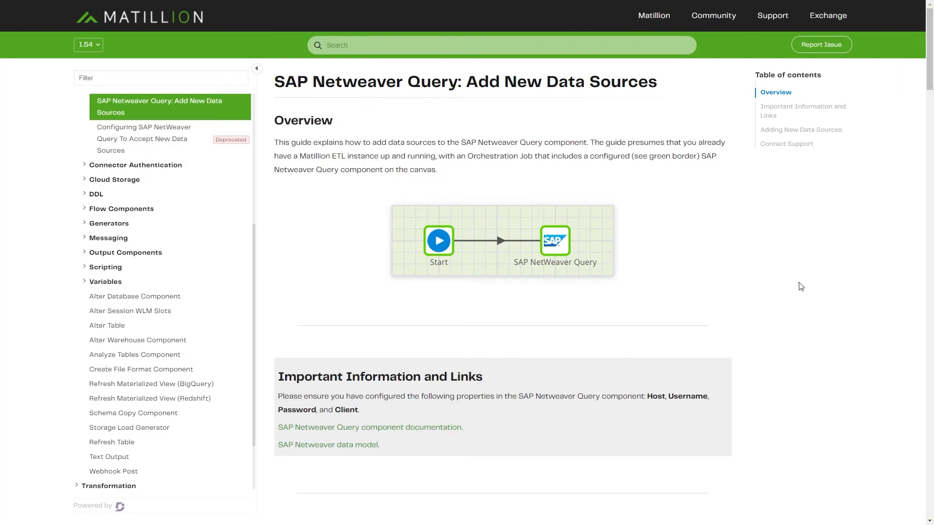
scroll(800, 287, "down", 6)
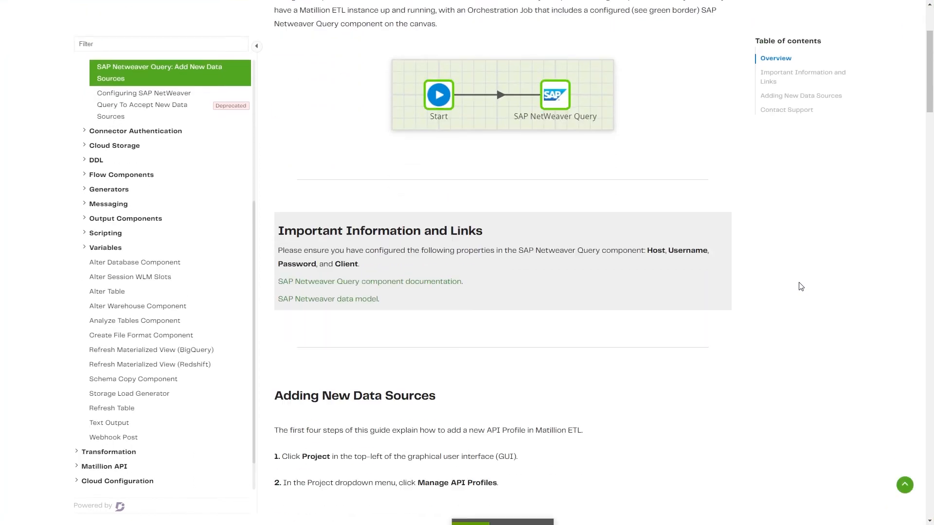
scroll(801, 286, "down", 10)
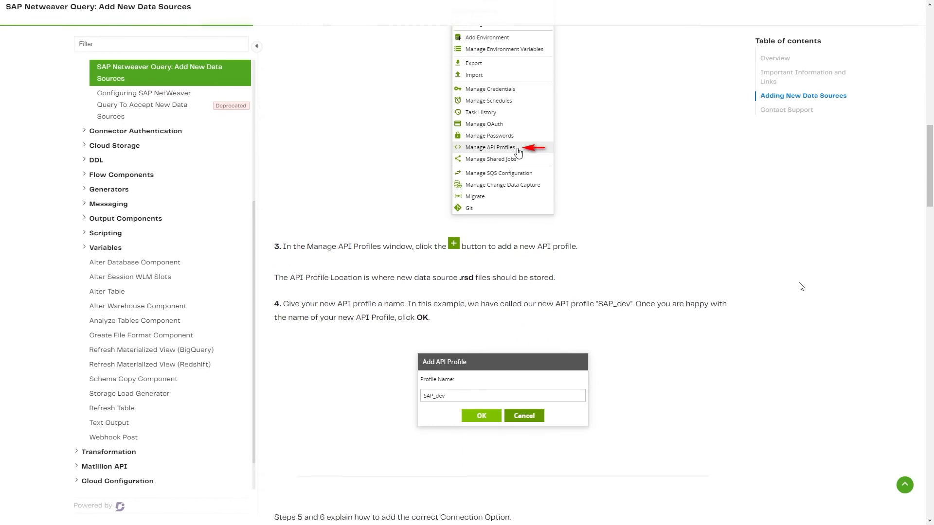
scroll(801, 286, "down", 10)
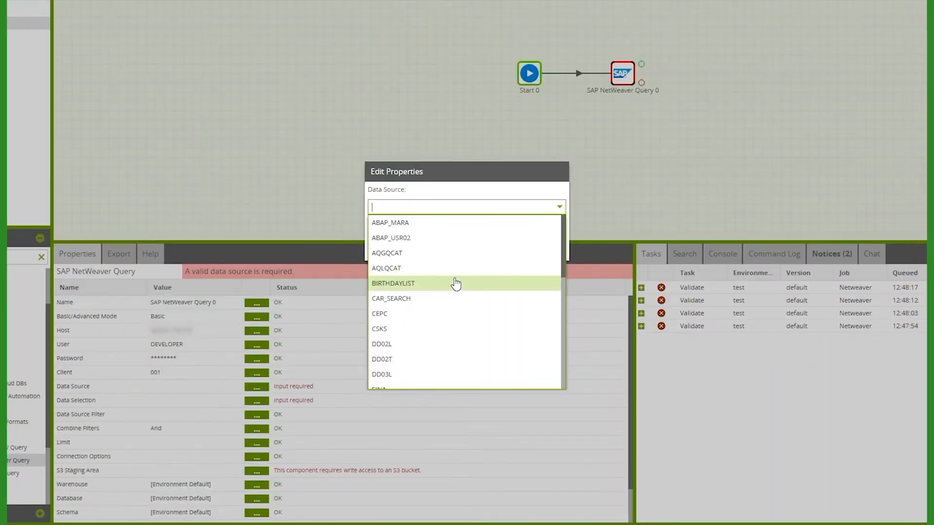
scroll(460, 313, "down", 5)
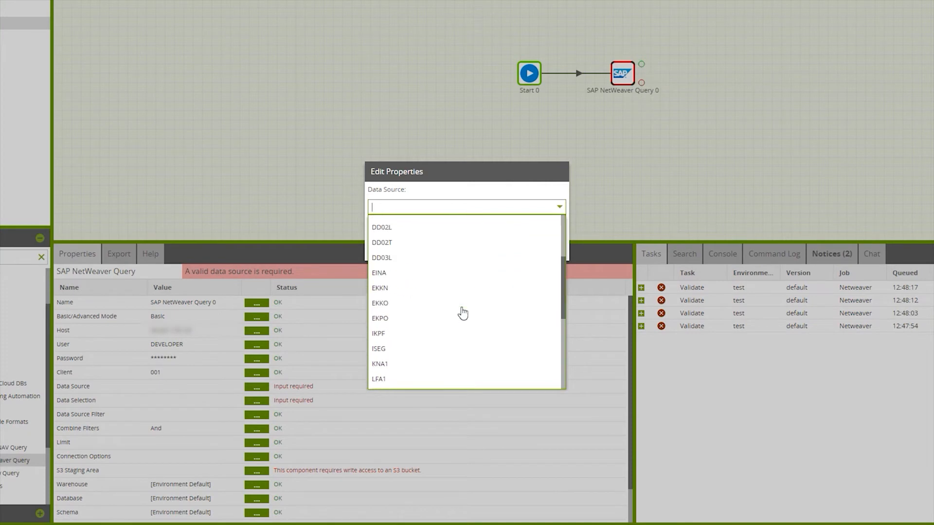
scroll(463, 312, "down", 2)
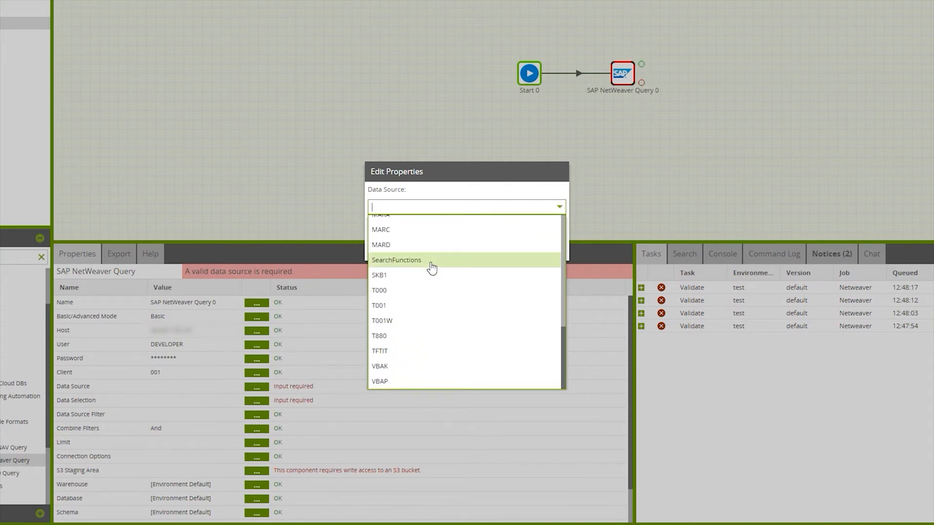
left_click(443, 262)
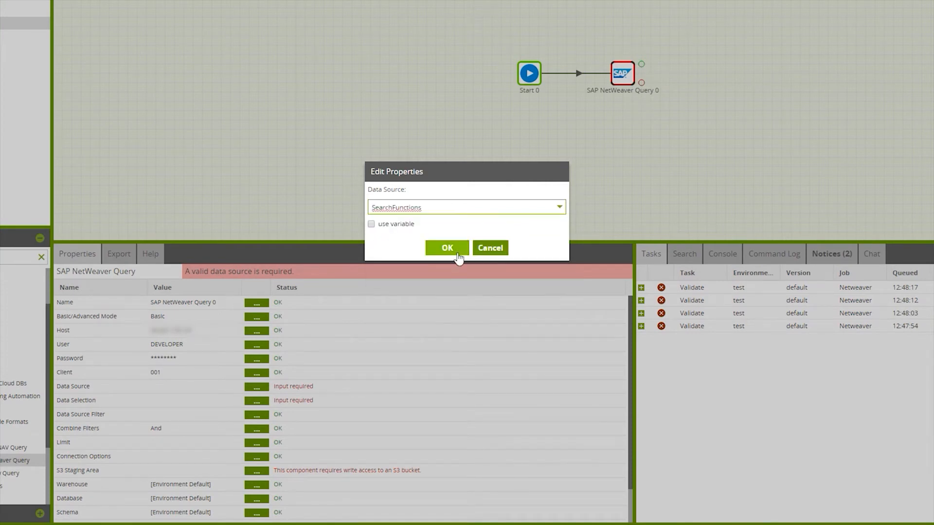
left_click(444, 247)
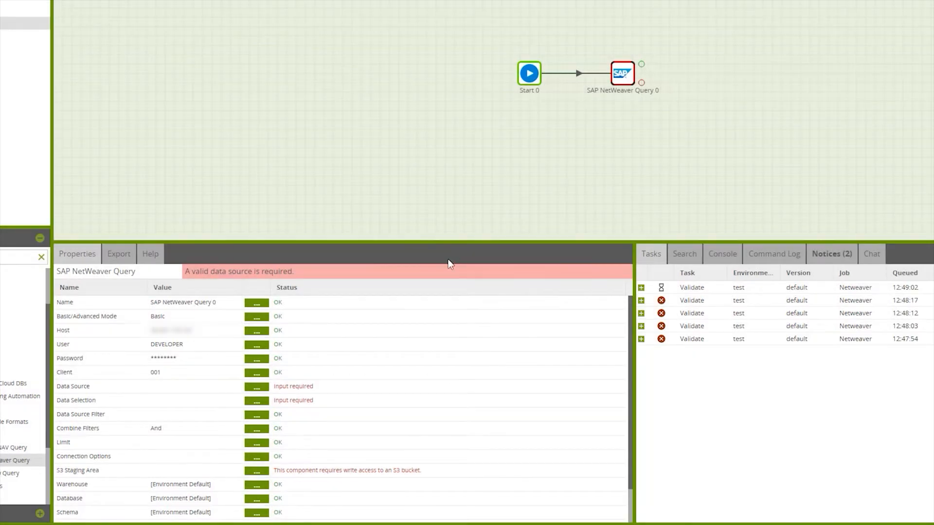
- Include all available columns, Name, Group and Filter, in the query's data selection
left_click(256, 402)
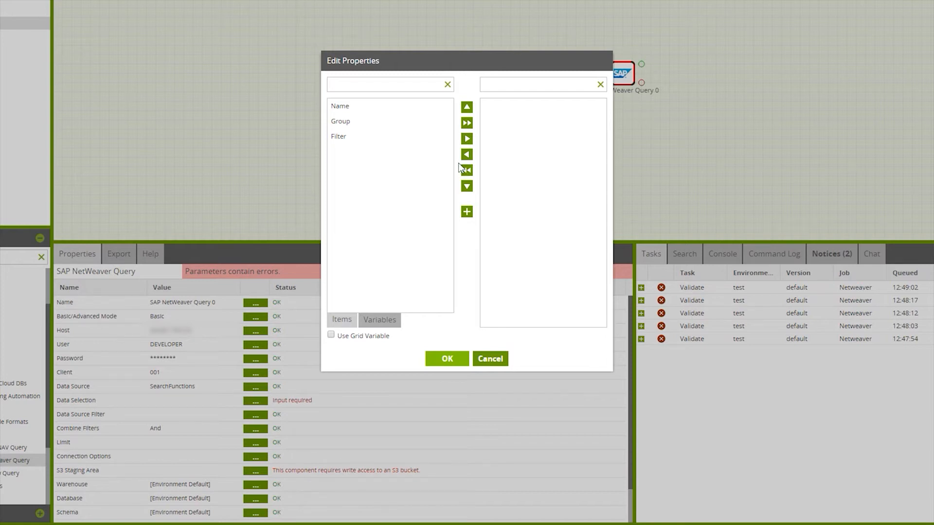
left_click(448, 141)
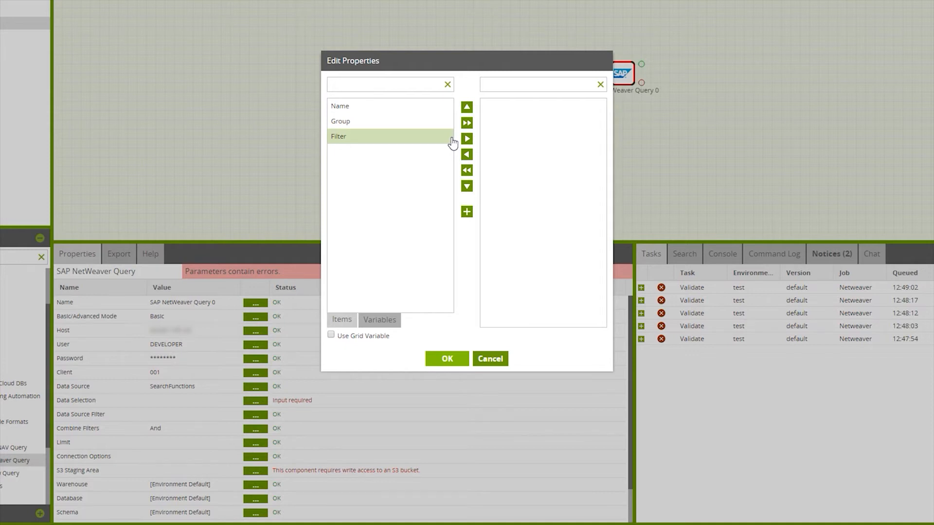
left_click(466, 123)
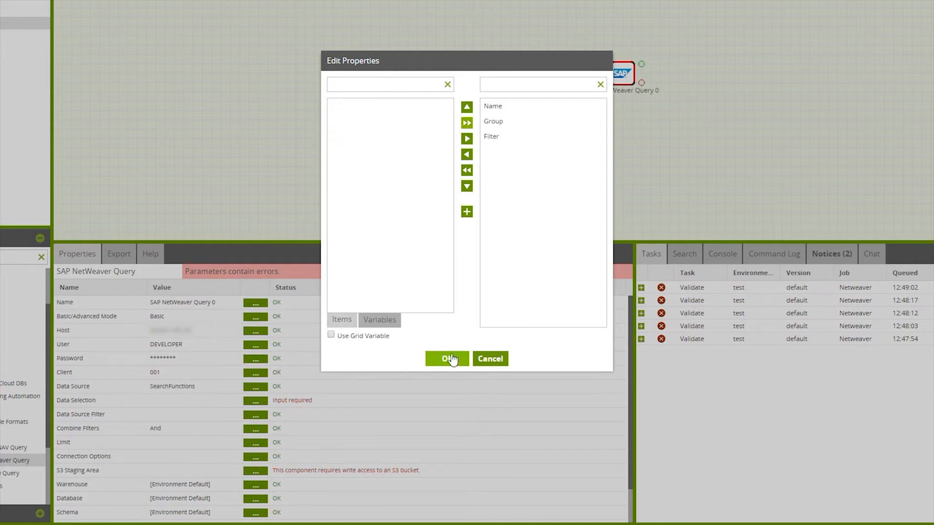
left_click(450, 359)
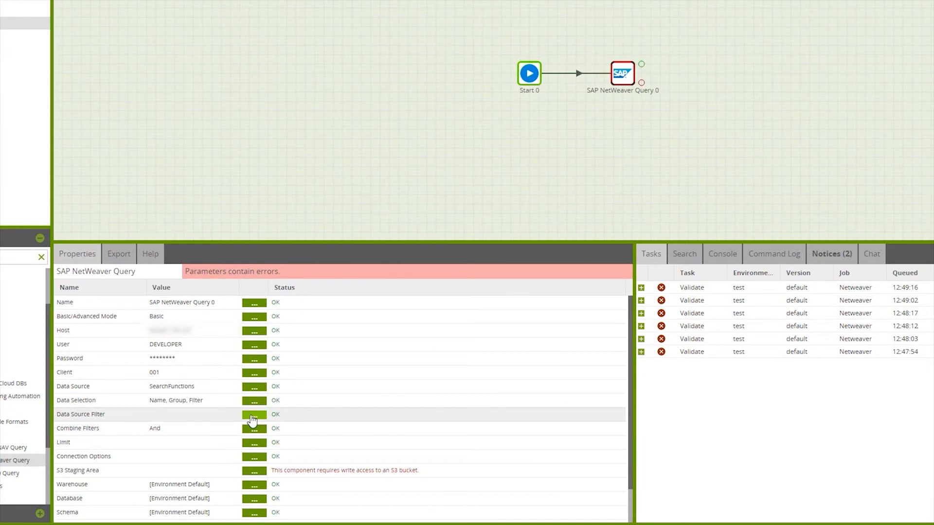
- Filter the S3 buckets by the owner's first name and set the one ending in -ireland as the S3 staging area
left_click(254, 471)
left_click(429, 208)
type("laura")
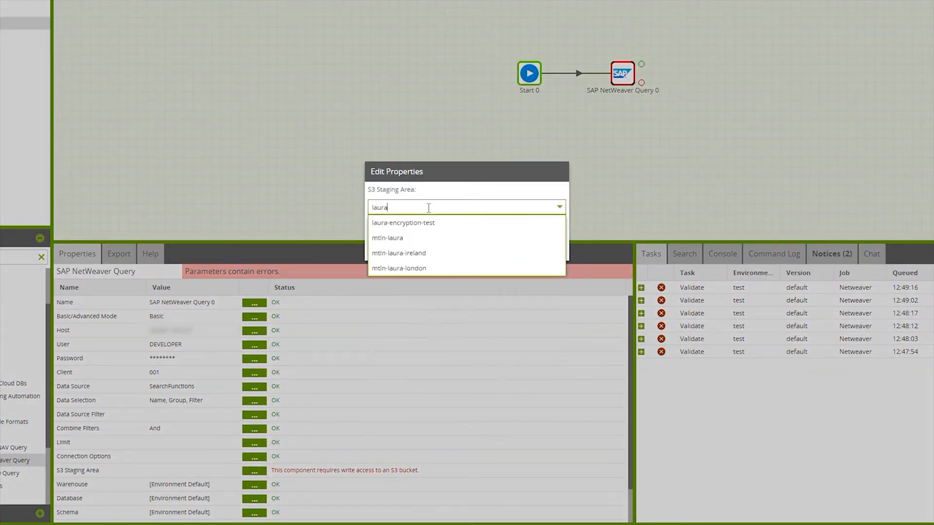
left_click(428, 253)
left_click(438, 246)
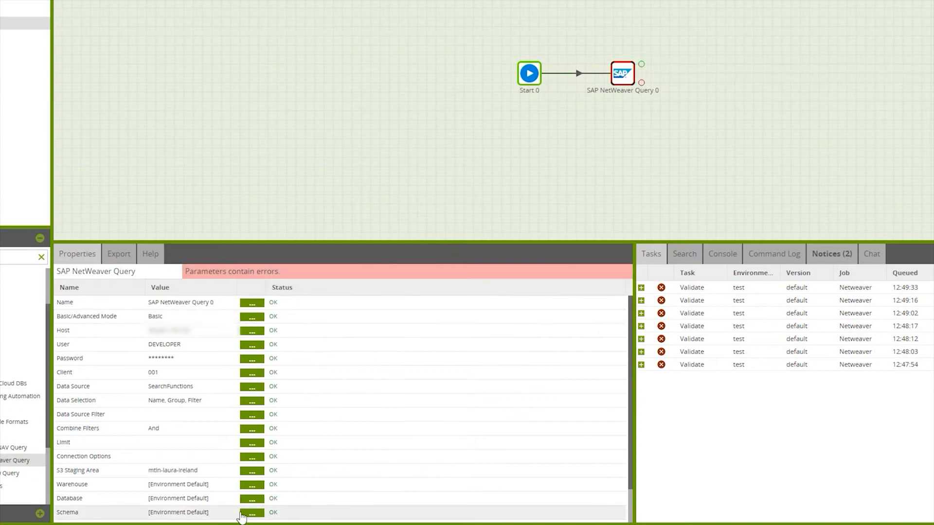
- Set the query component's target table to netweaver_searchfunctions
scroll(235, 477, "down", 2)
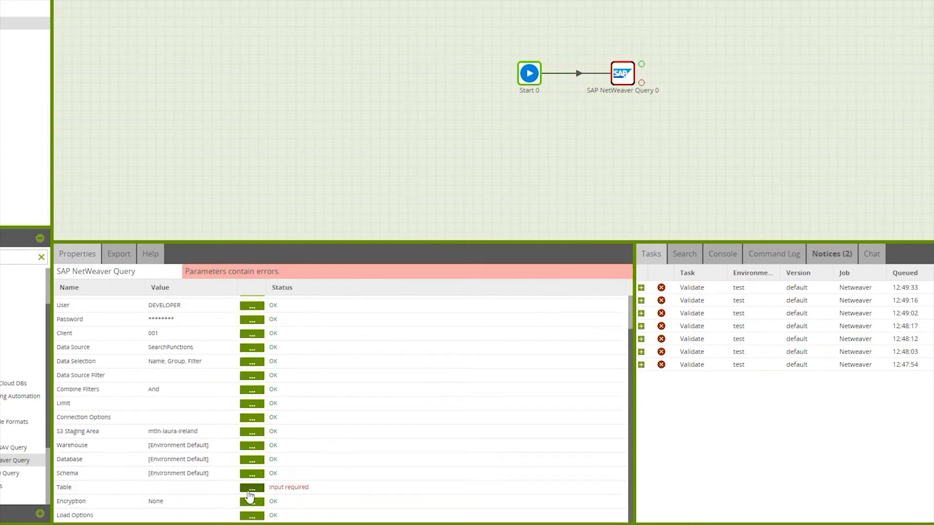
left_click(249, 488)
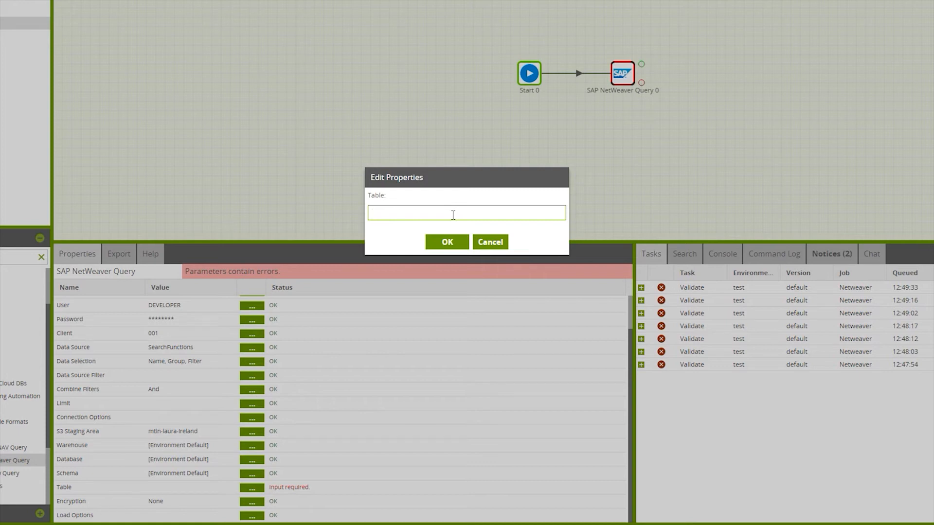
type("netweaver_searchfunctions")
left_click(447, 242)
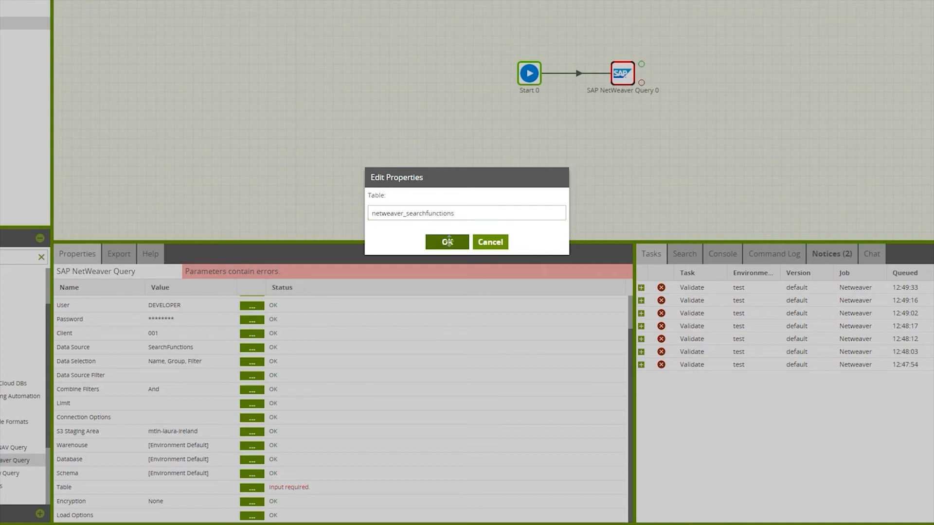
- Run the SAP NetWeaver Query component from the canvas and expand the details of its Run task
right_click(626, 75)
left_click(647, 77)
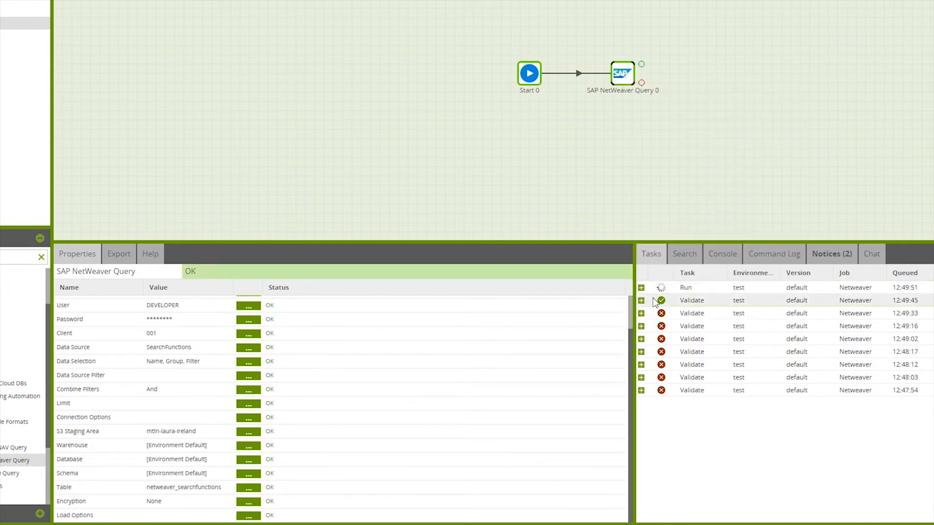
left_click(642, 288)
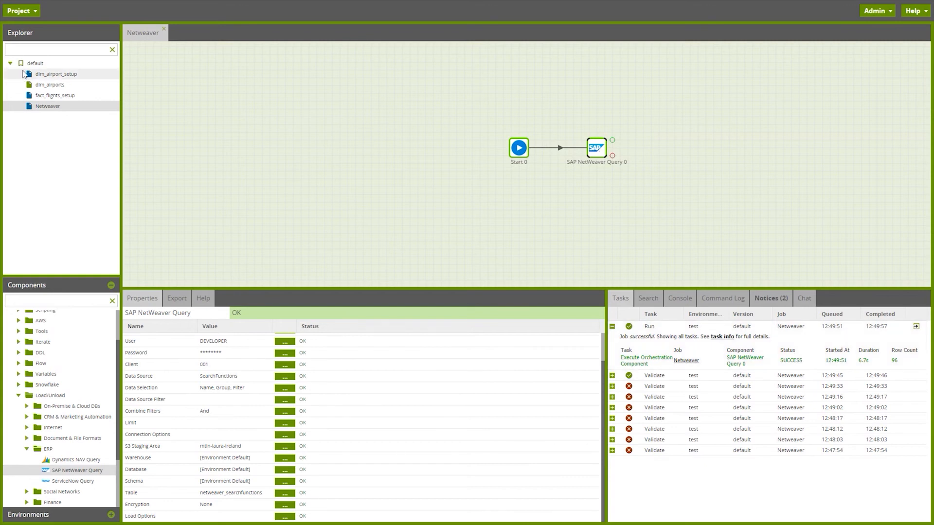
- Add a transformation job named "Netweaver view data" under the default version and switch to it
right_click(49, 65)
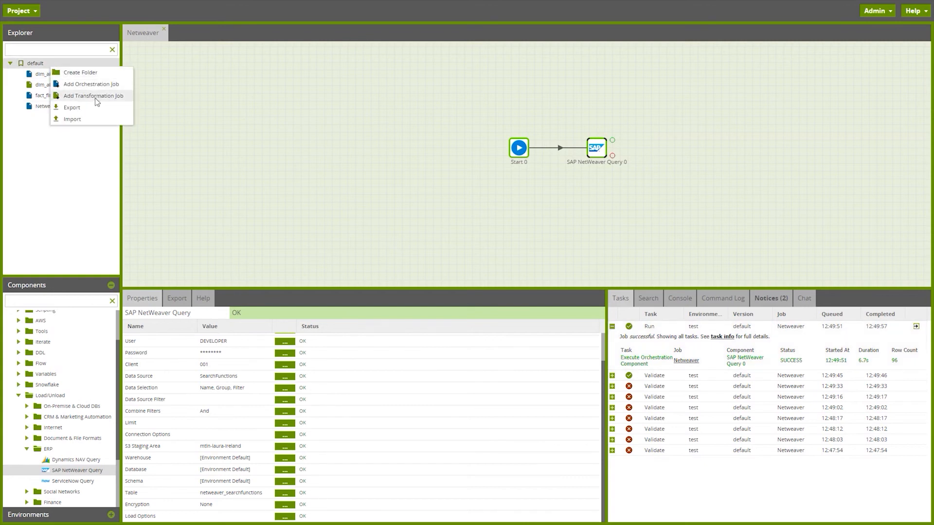
left_click(97, 99)
type("Netwe")
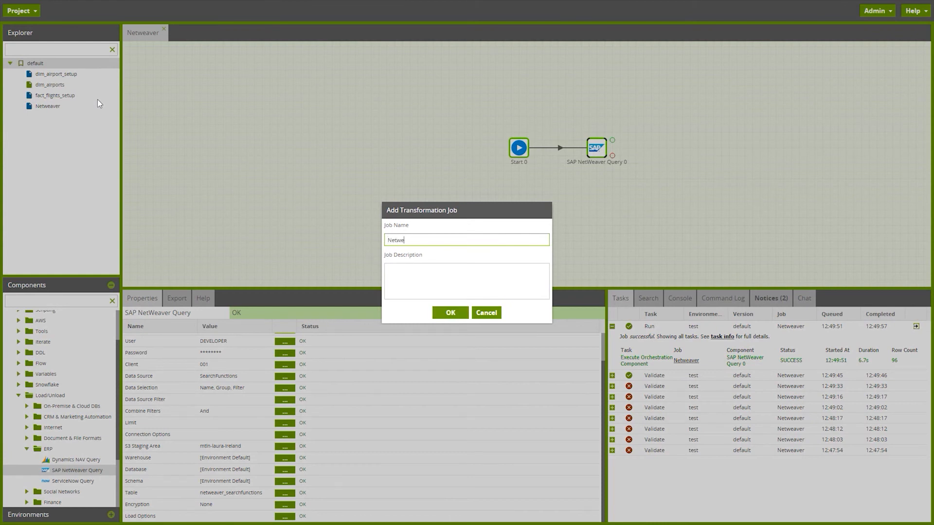
type("aver view da")
left_click(451, 312)
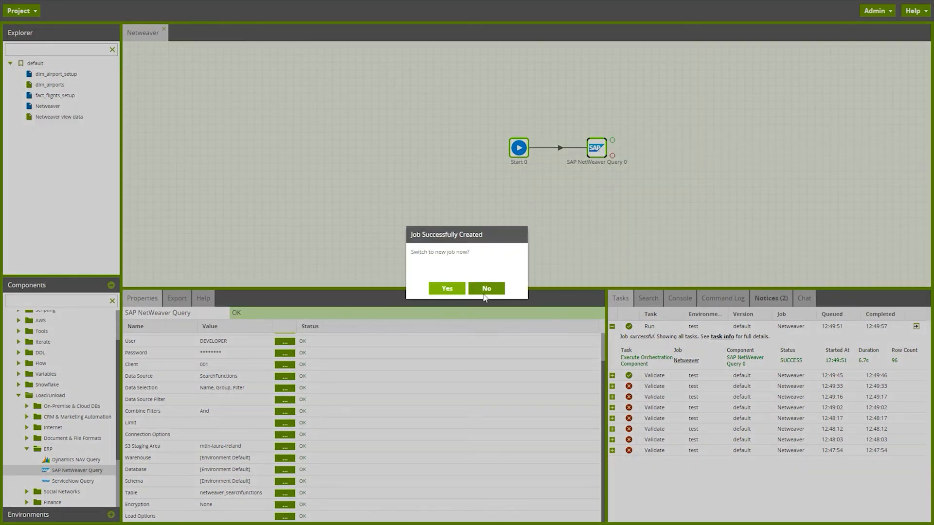
left_click(445, 288)
- Add a Table Input component to the transformation canvas and set its source table to netweaver_searchfunctions
left_click_drag(54, 358, 360, 170)
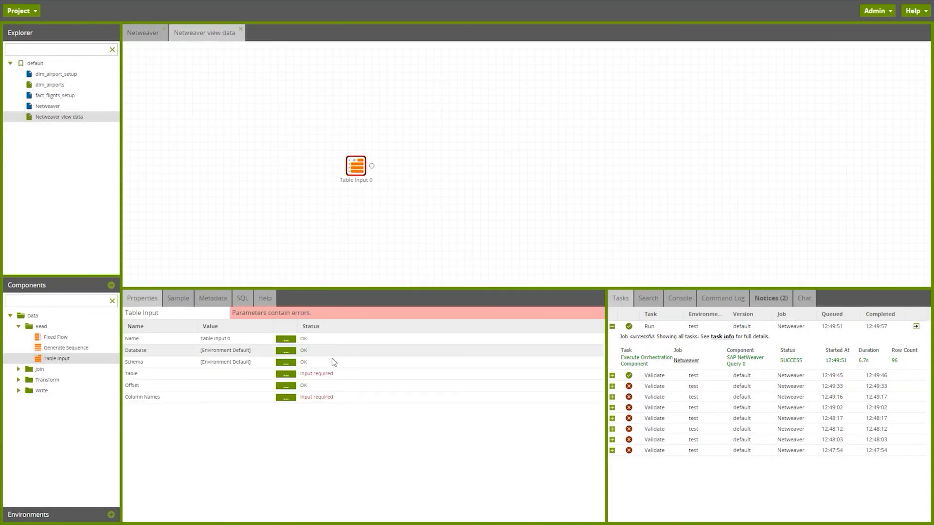
left_click(285, 374)
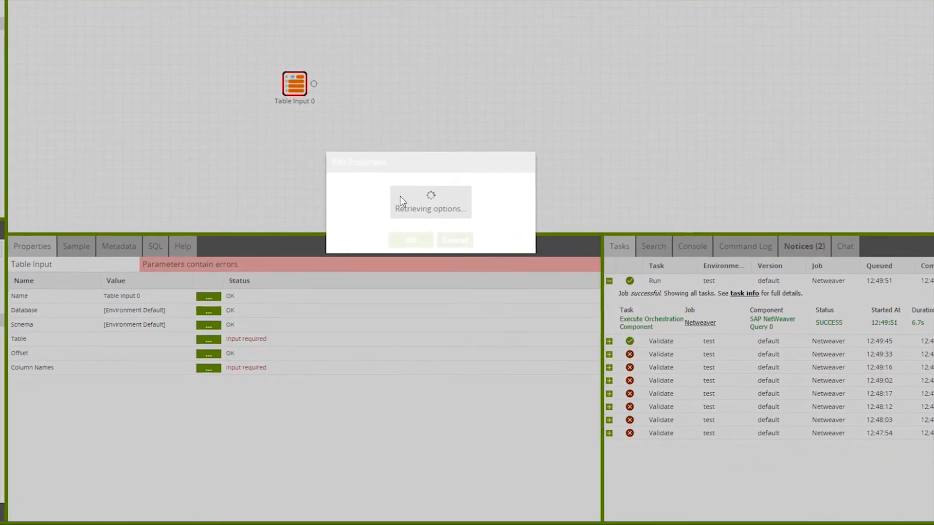
left_click(445, 257)
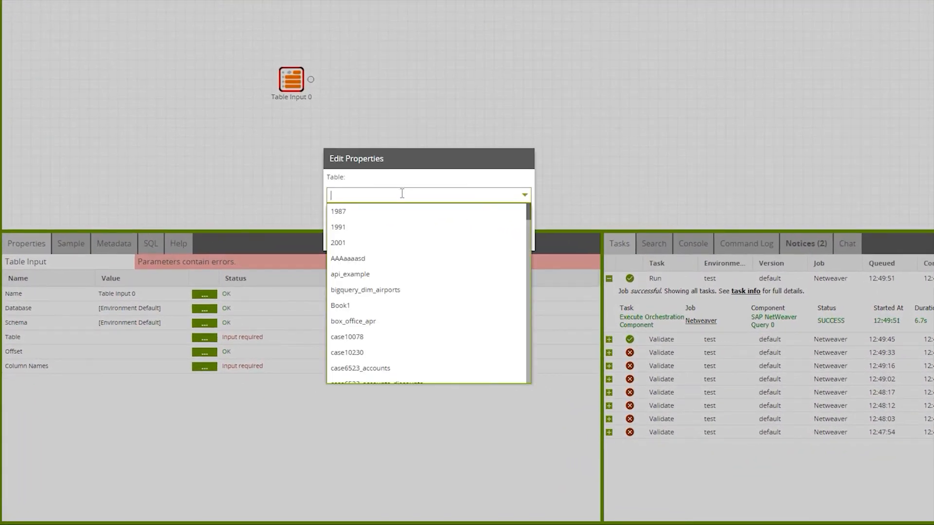
type("search")
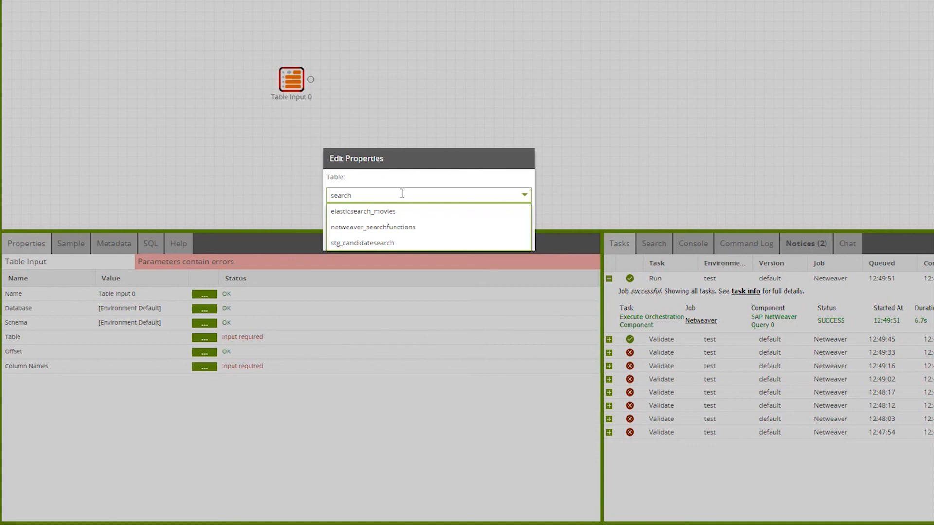
left_click(426, 227)
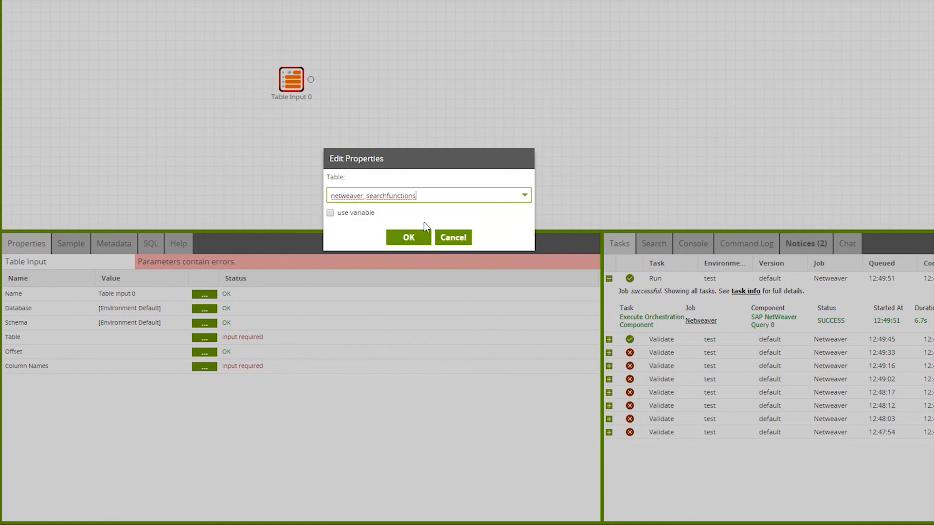
left_click(419, 236)
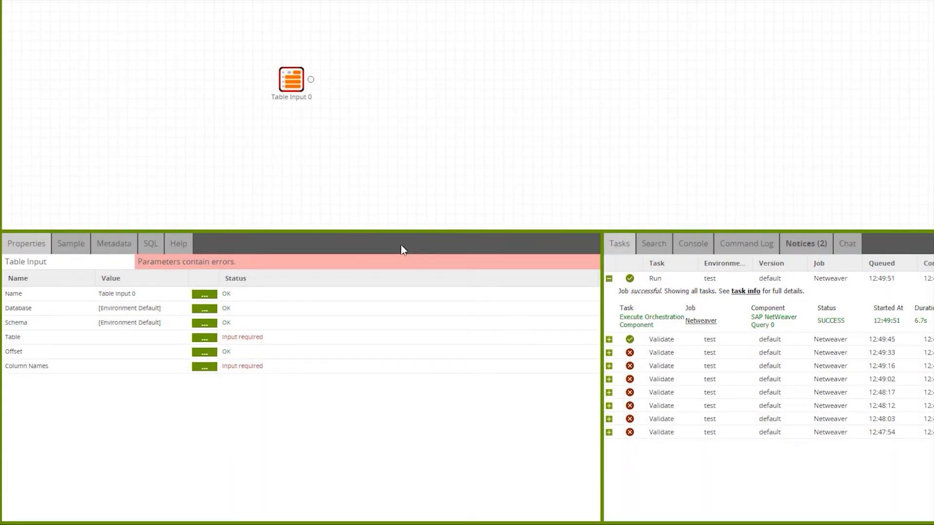
- Include all available columns, Name, Group and Filter, in the Table Input component's column names
left_click(203, 369)
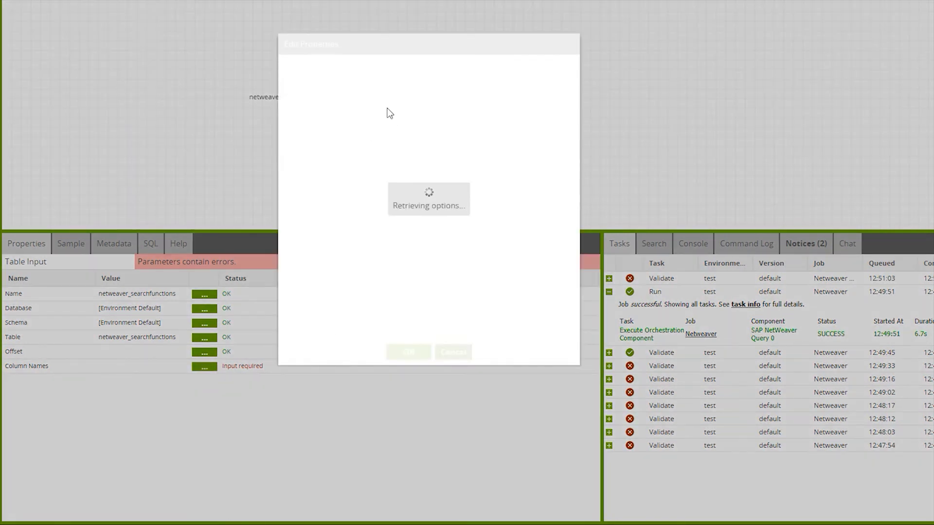
left_click(429, 110)
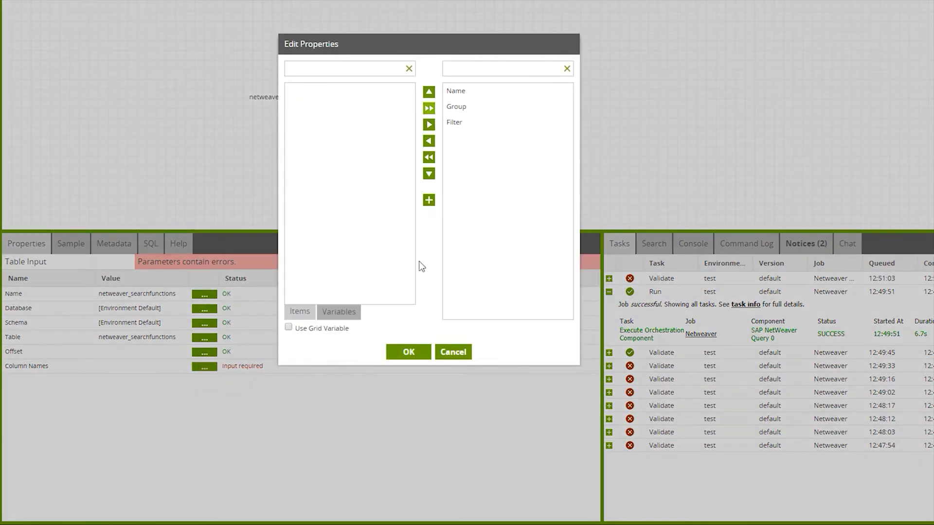
left_click(409, 352)
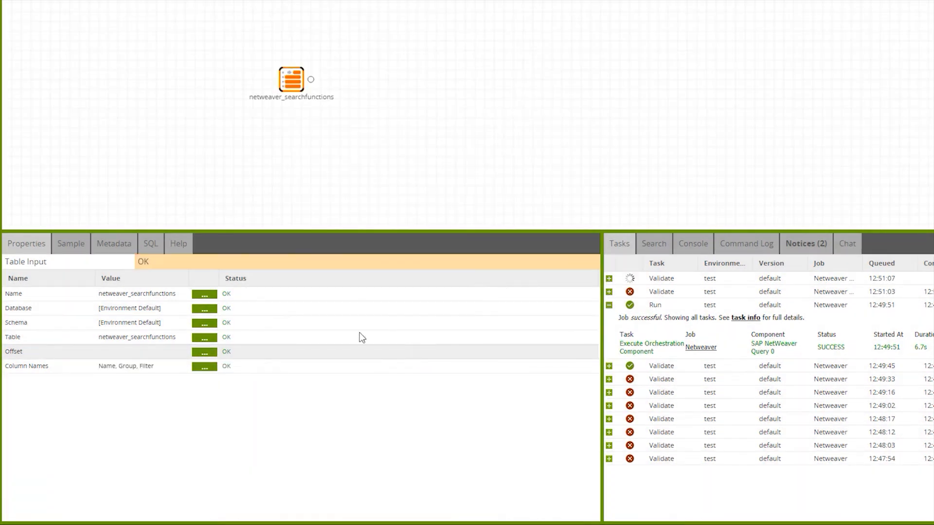
- Retrieve the row count and load a data sample for the netweaver_searchfunctions table input
left_click(75, 245)
left_click(175, 266)
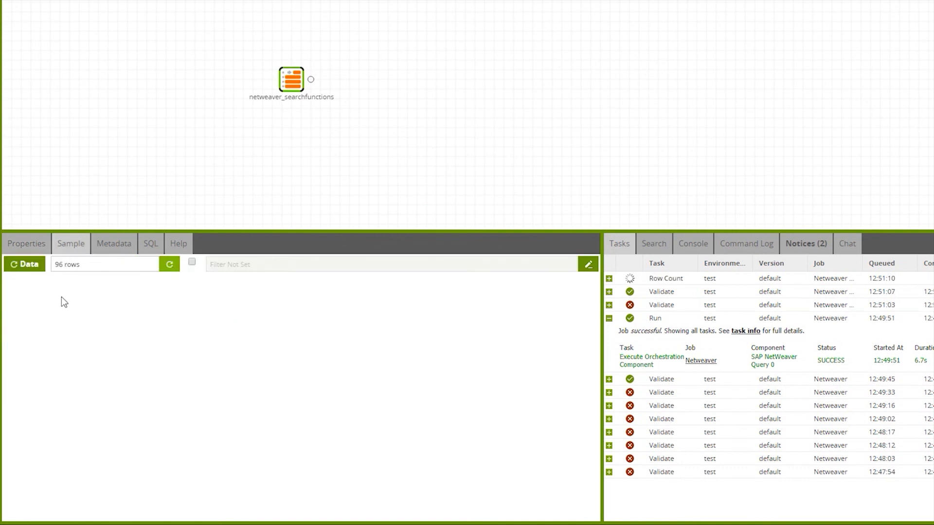
left_click(32, 267)
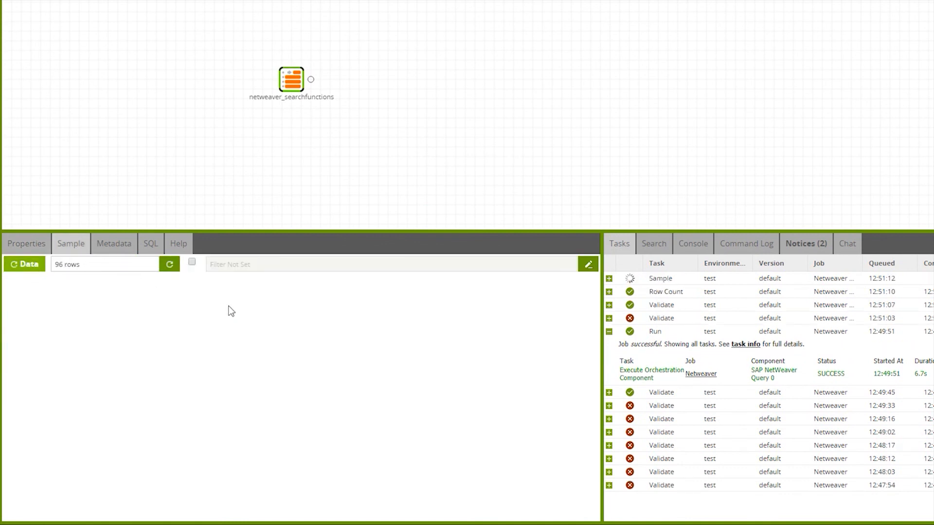